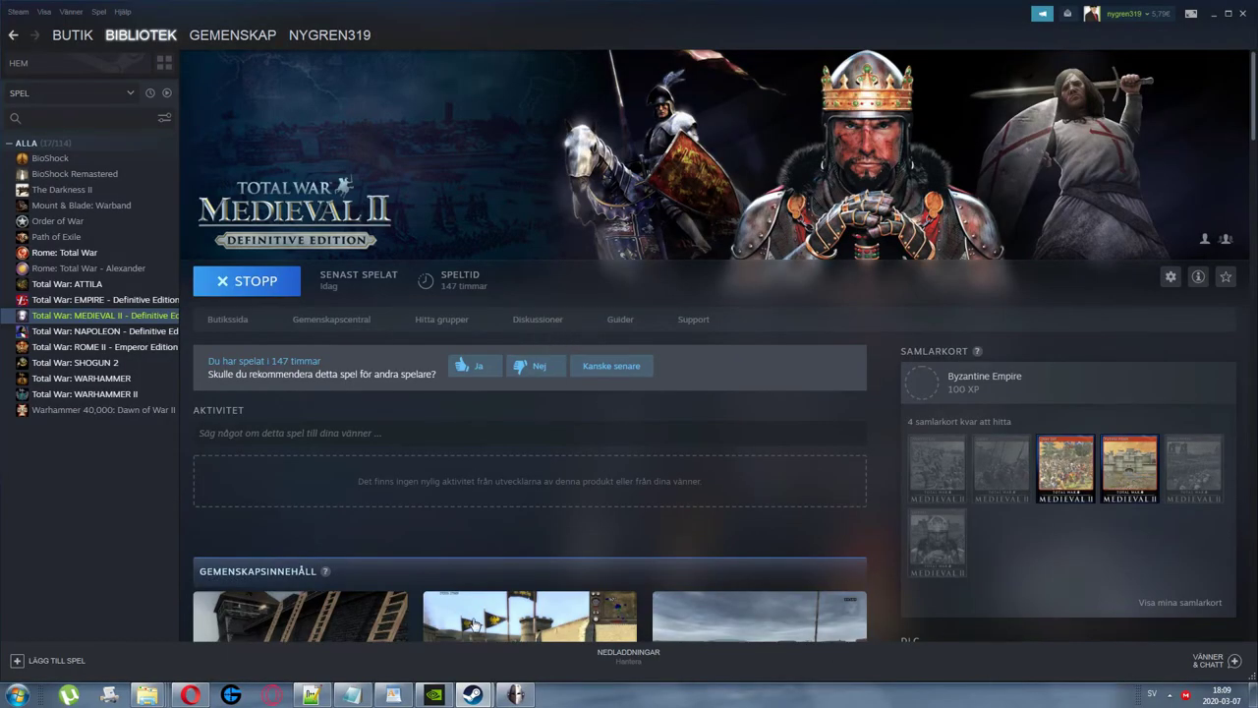
Switch to the File Explorer window and browse from Program (x86) through Steam, steamapps, common and Medieval II Total War into the mods folder.
{"action": "mouse_move", "coordinate": [532, 701]}
{"action": "mouse_move", "coordinate": [147, 695]}
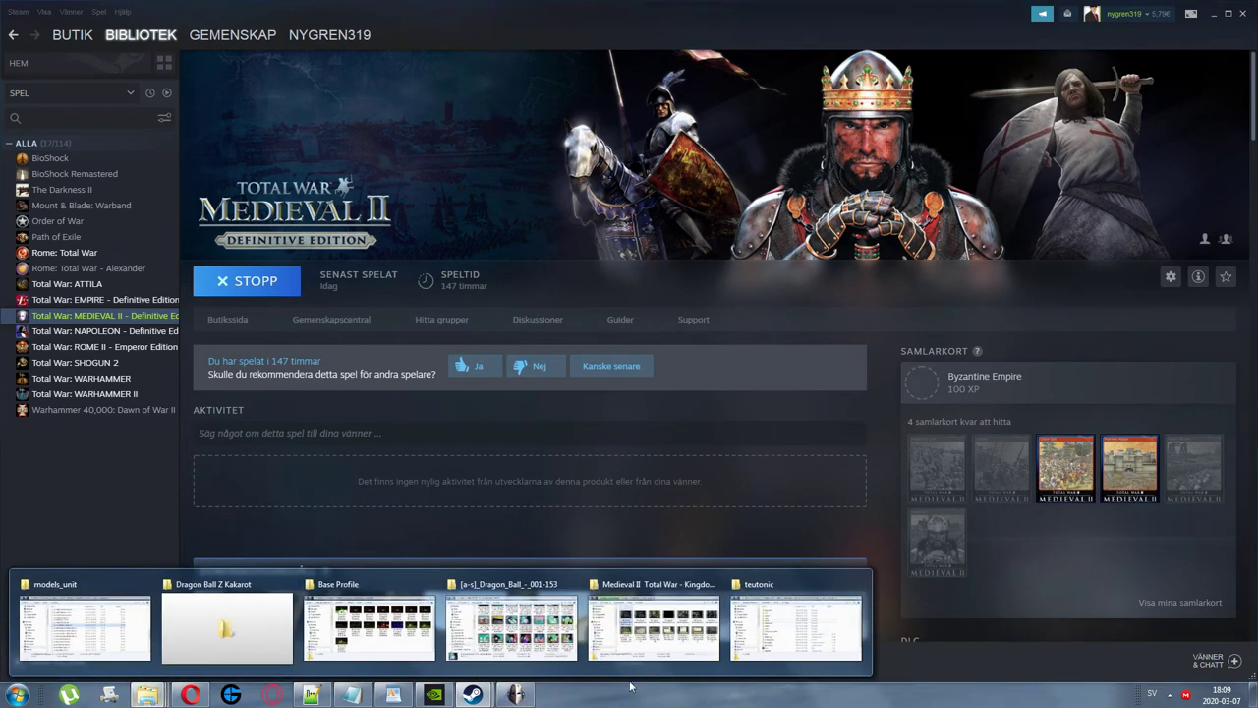
{"action": "left_click", "coordinate": [824, 632]}
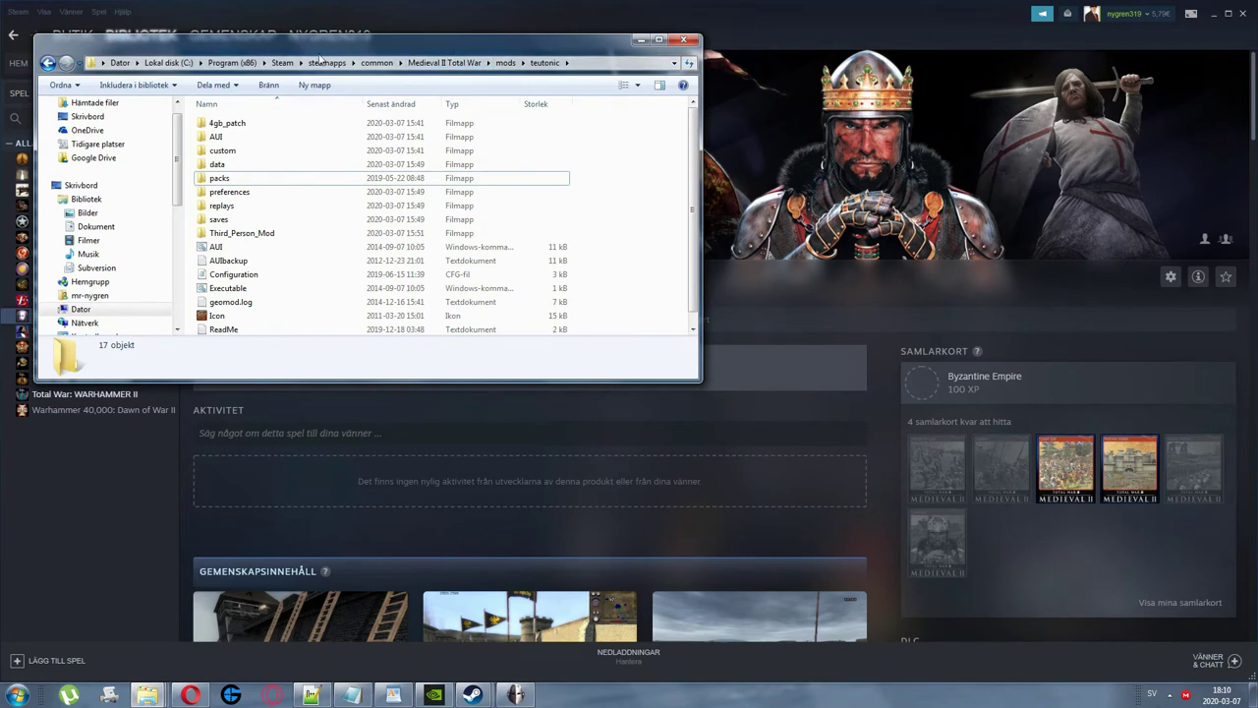
{"action": "left_click", "coordinate": [234, 65]}
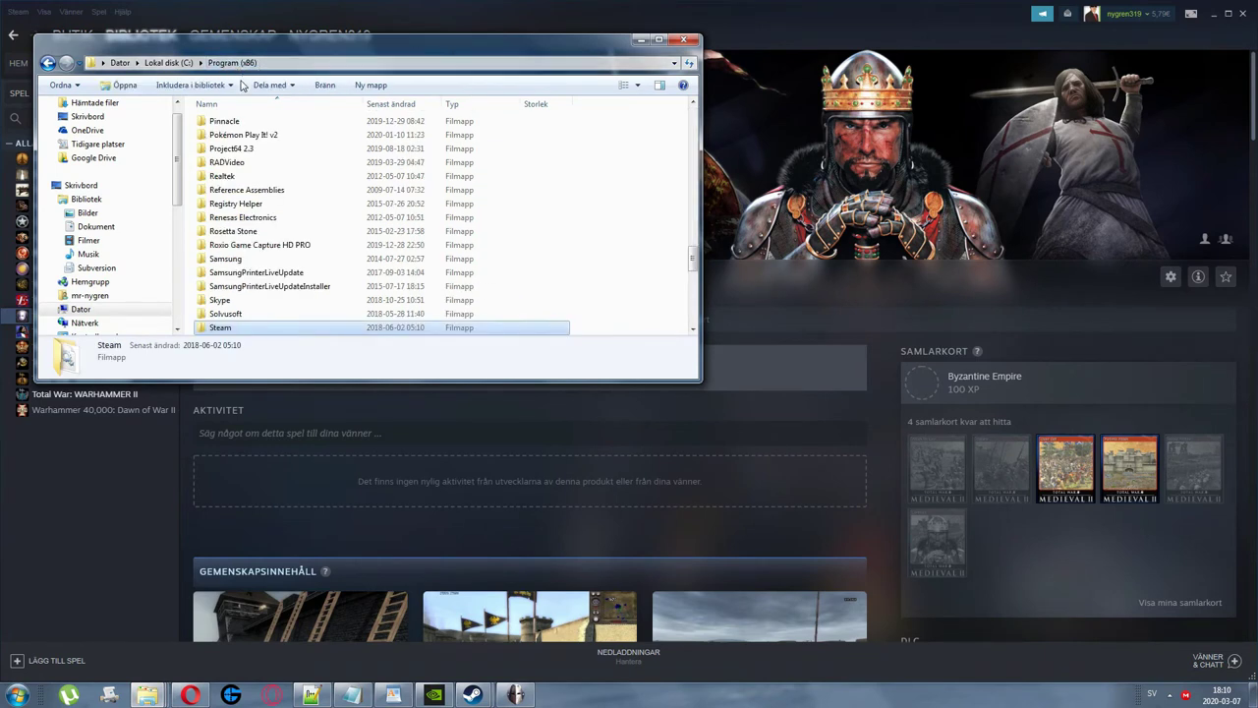
{"action": "double_click", "coordinate": [229, 205]}
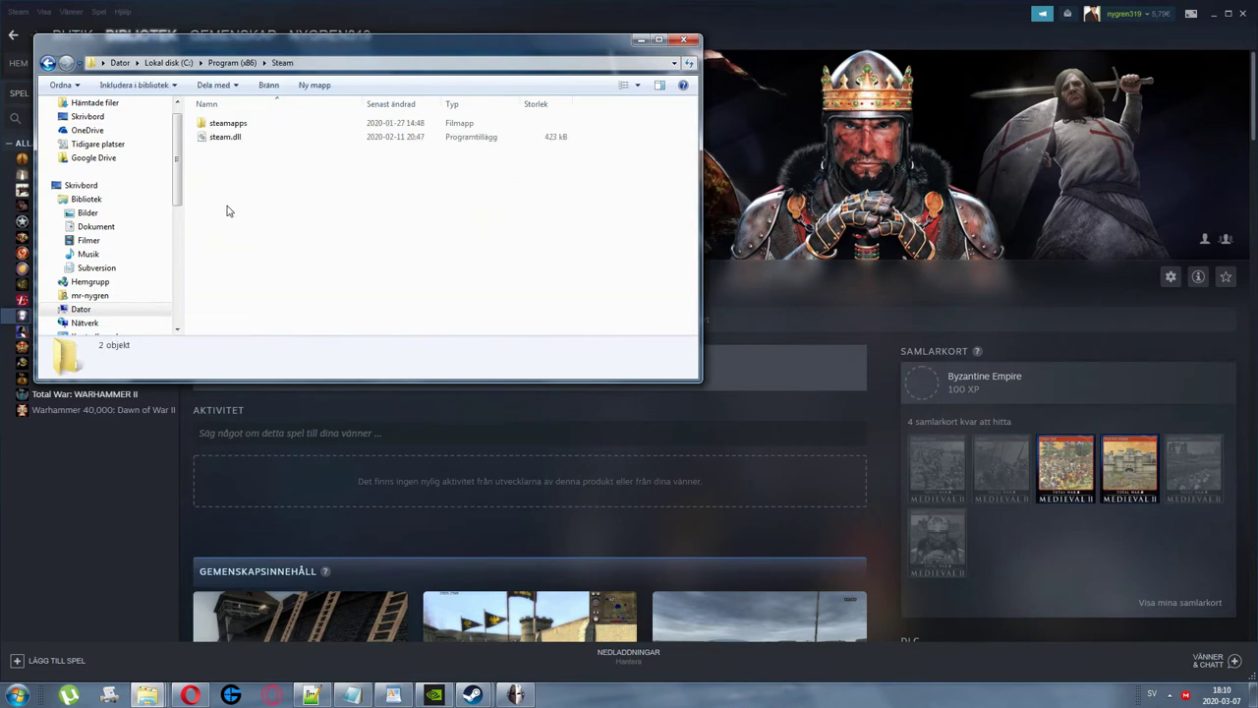
{"action": "double_click", "coordinate": [232, 124]}
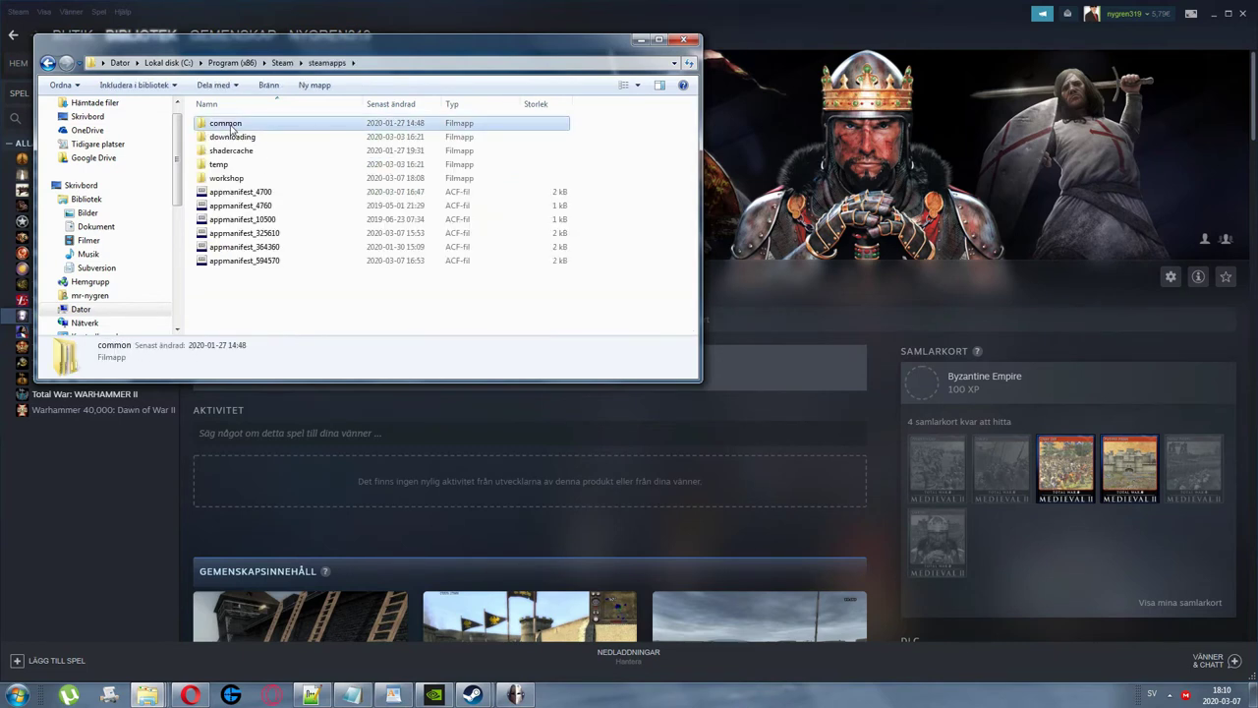
{"action": "double_click", "coordinate": [232, 125]}
{"action": "double_click", "coordinate": [246, 137]}
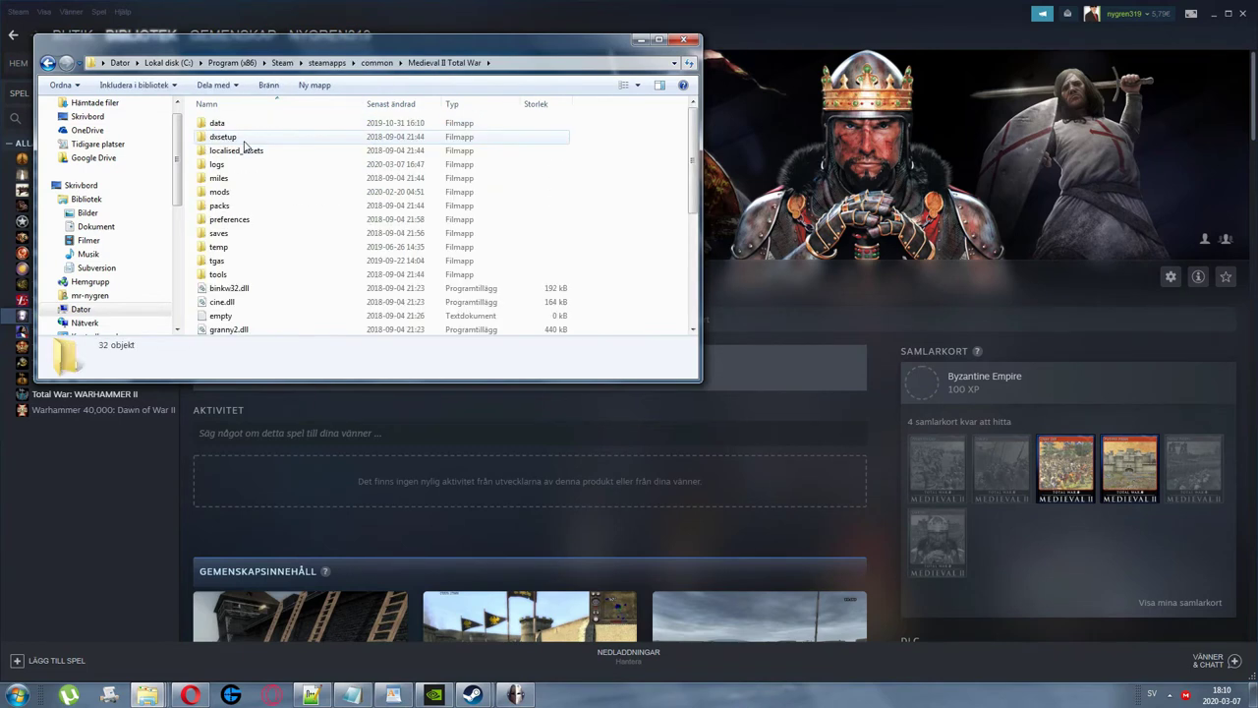
{"action": "double_click", "coordinate": [220, 191]}
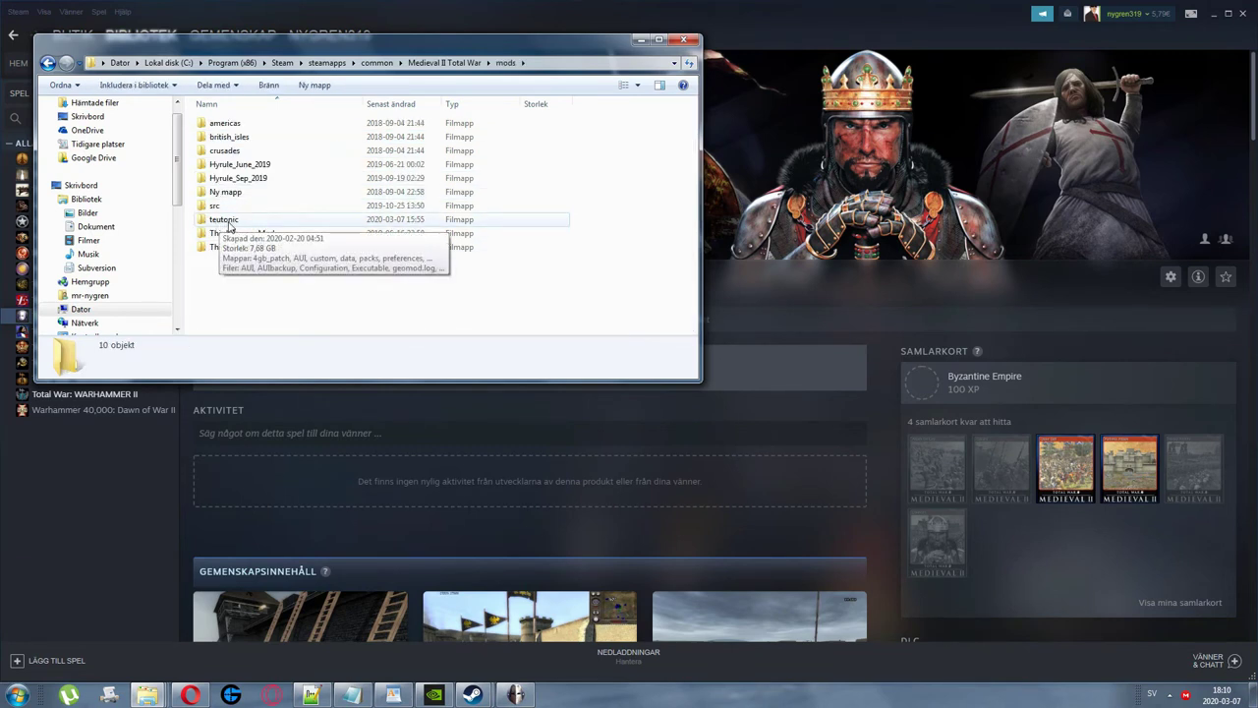
Look inside the Ny mapp folder and its teutonic2 subfolder, and return to the mods folder.
{"action": "left_click", "coordinate": [228, 222]}
{"action": "double_click", "coordinate": [227, 194]}
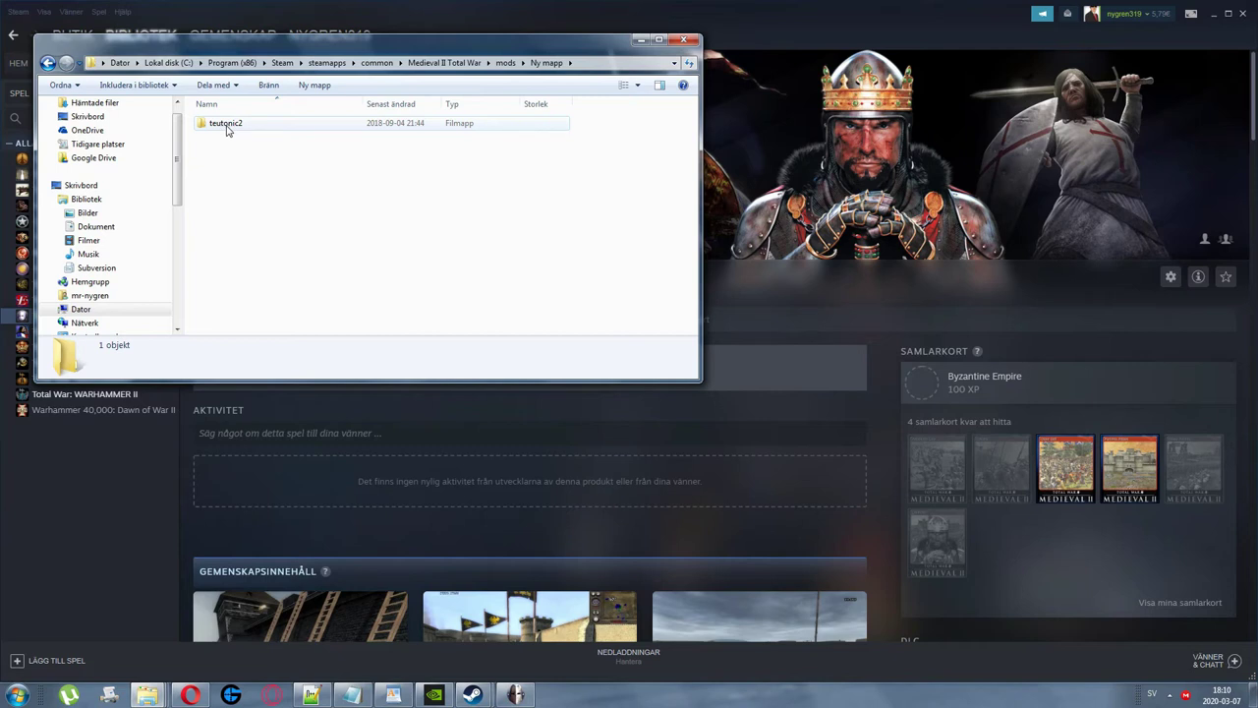
{"action": "left_click", "coordinate": [47, 62]}
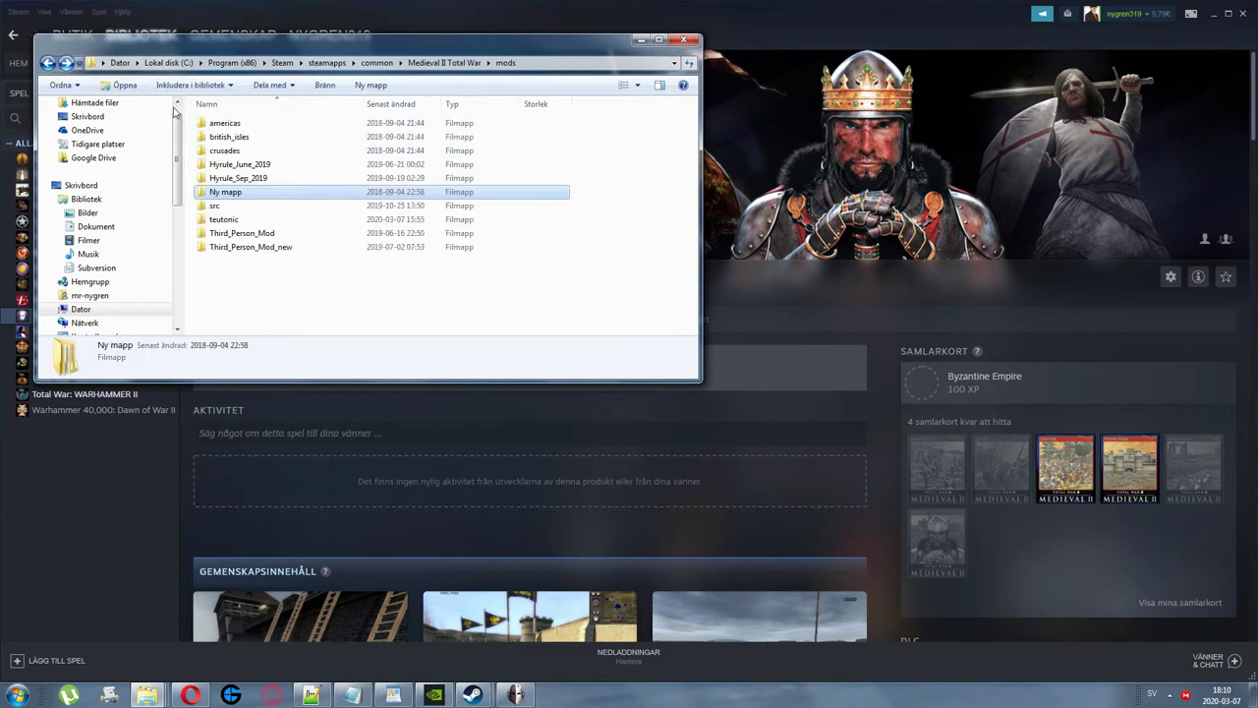
{"action": "double_click", "coordinate": [233, 194]}
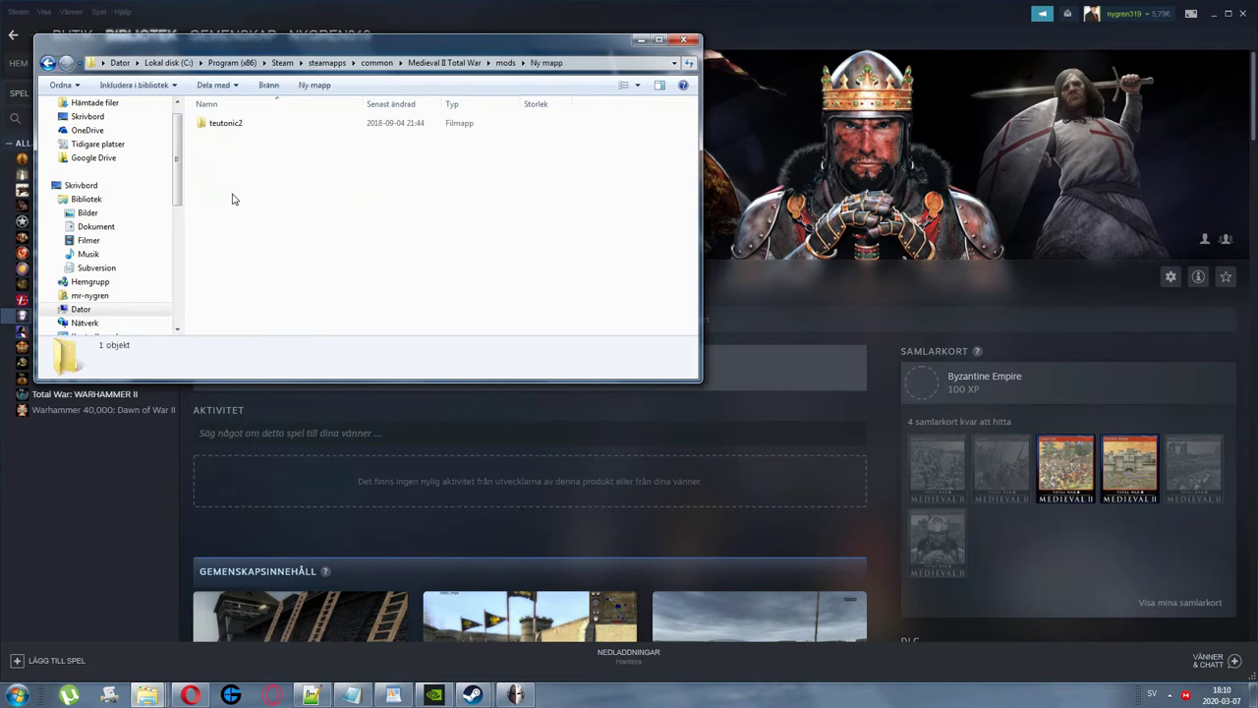
{"action": "double_click", "coordinate": [226, 124]}
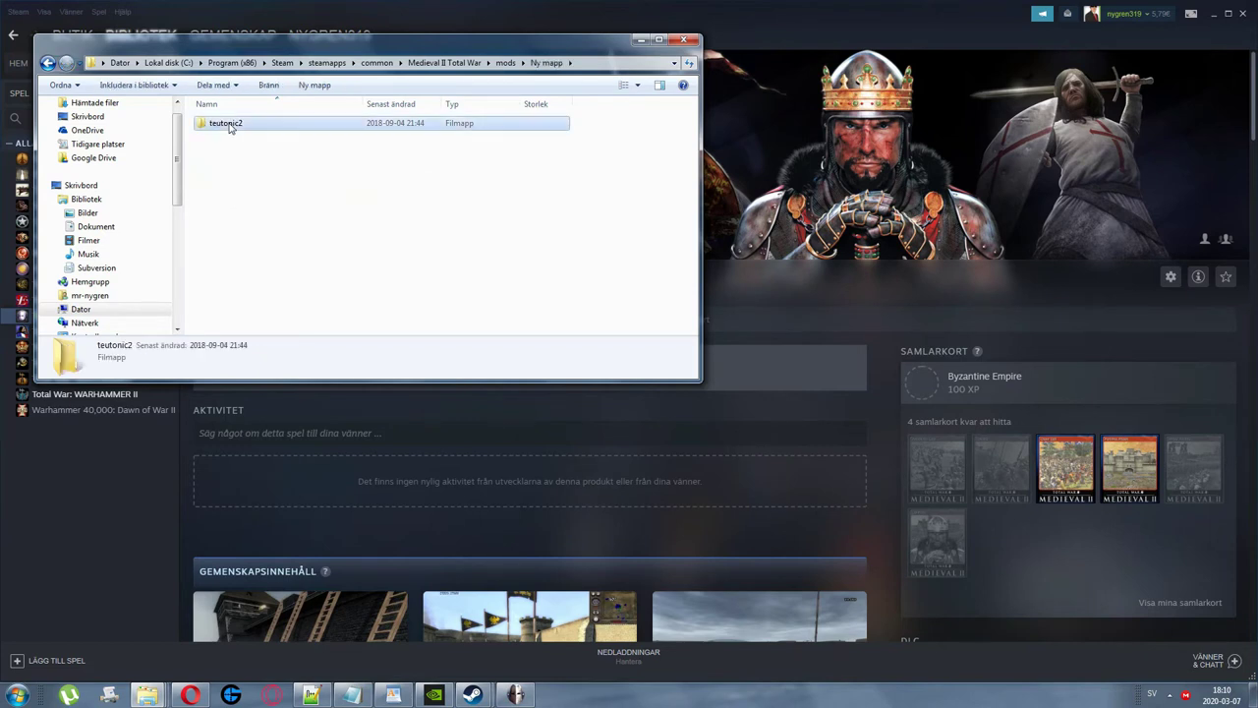
{"action": "left_click", "coordinate": [47, 63]}
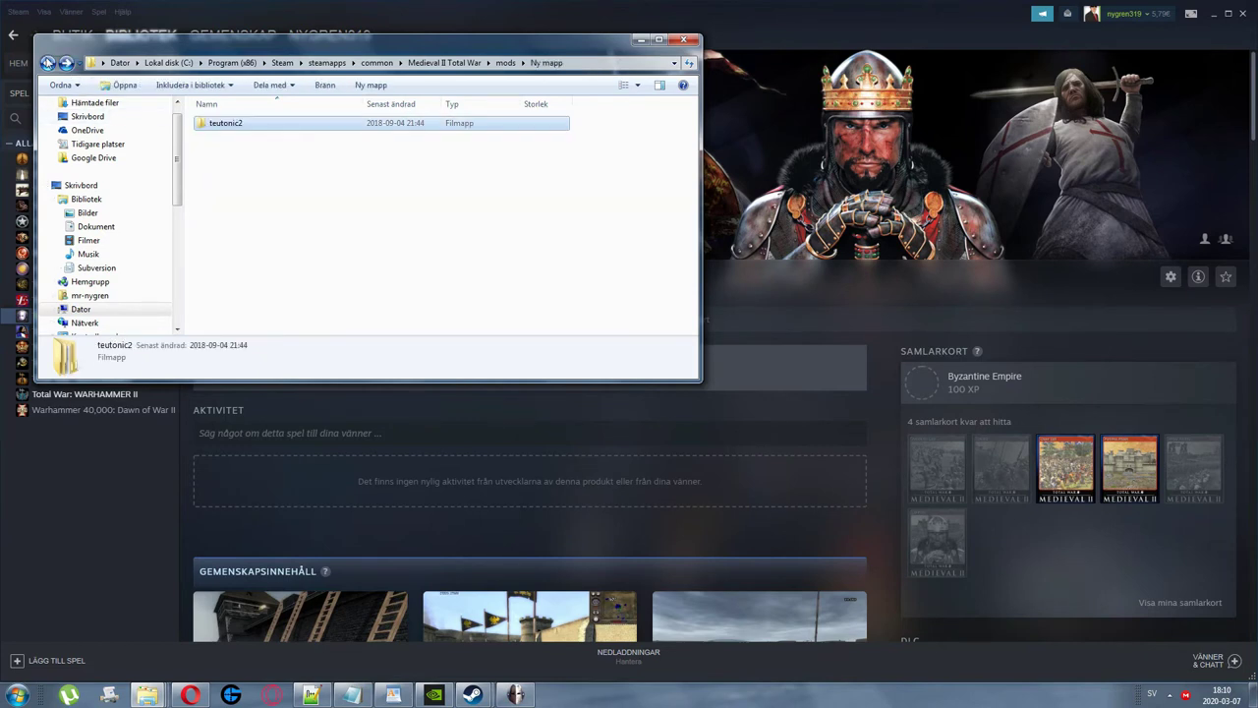
{"action": "left_click", "coordinate": [47, 62]}
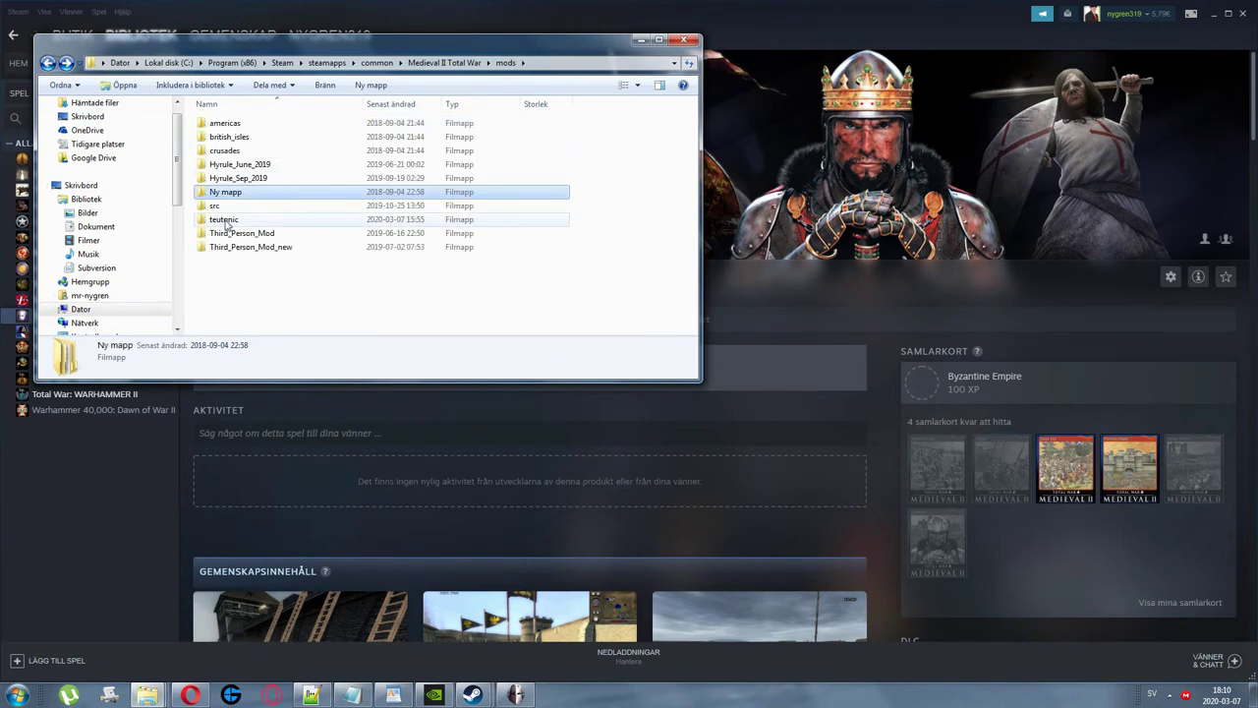
Open the teutonic folder, look through its folders and files, and return to the mods folder.
{"action": "left_click", "coordinate": [226, 220]}
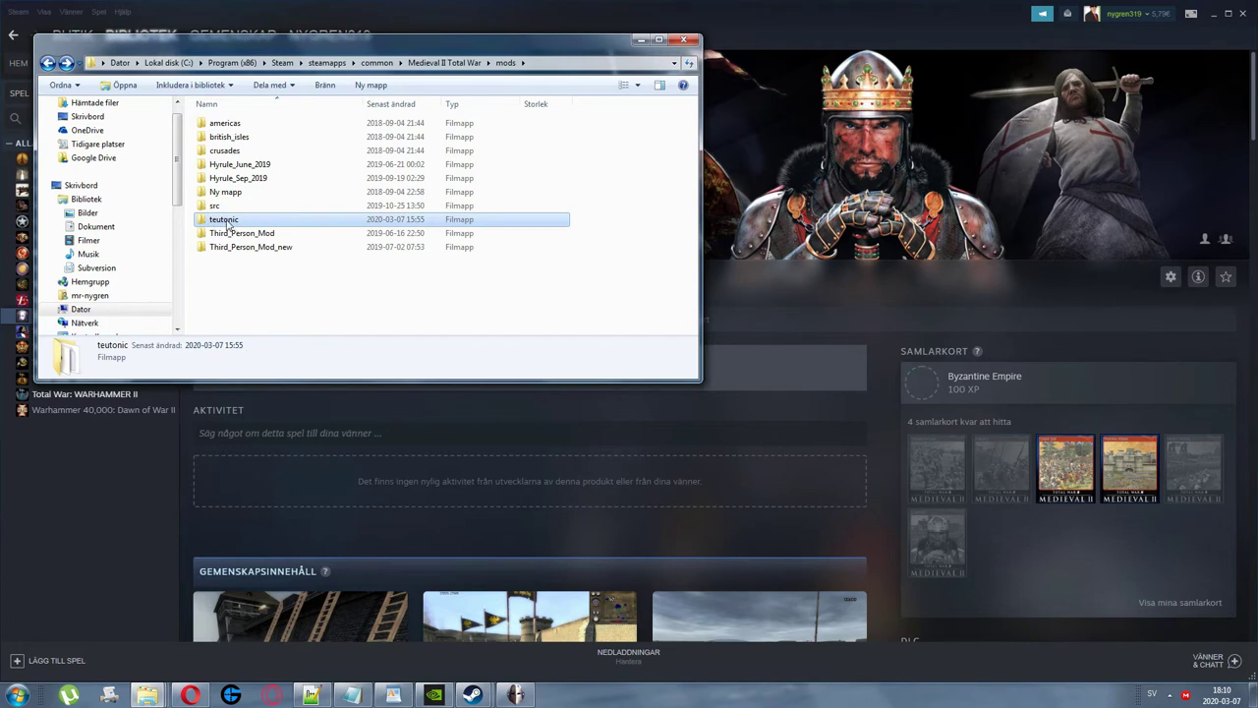
{"action": "double_click", "coordinate": [231, 222]}
{"action": "scroll", "coordinate": [237, 205], "scroll_direction": "down", "scroll_amount": 1}
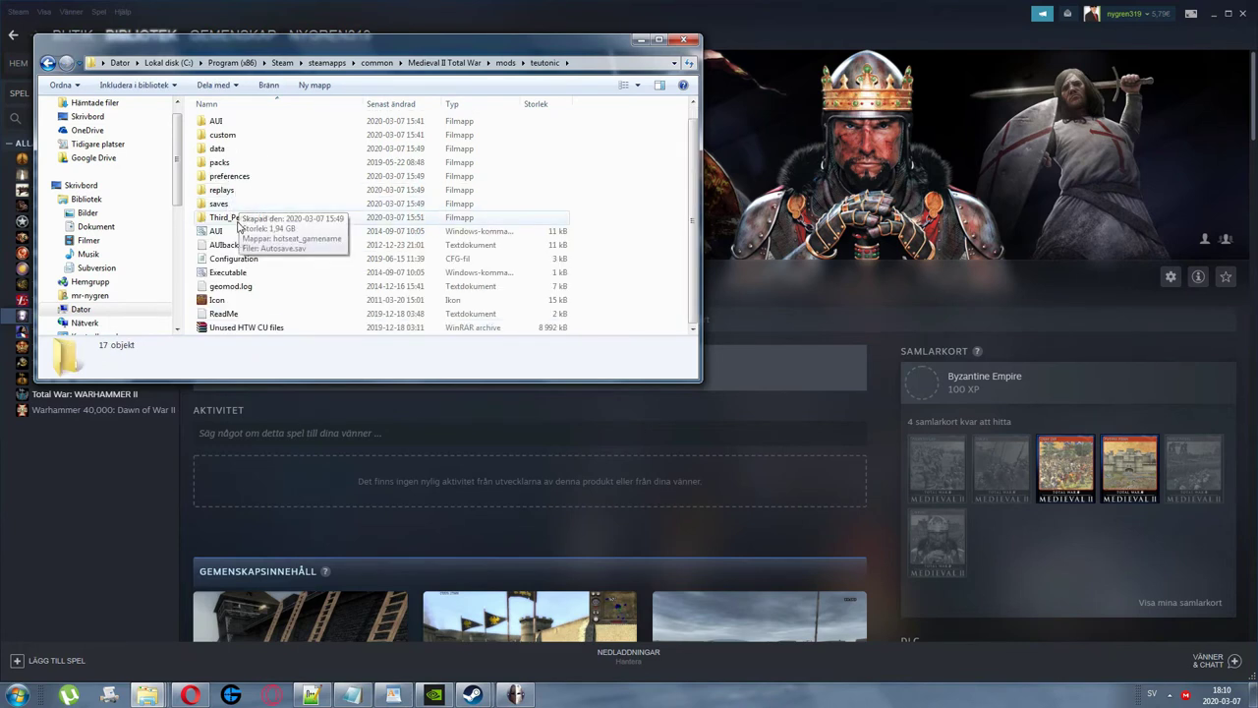
{"action": "scroll", "coordinate": [240, 218], "scroll_direction": "up", "scroll_amount": 1}
{"action": "scroll", "coordinate": [226, 208], "scroll_direction": "down", "scroll_amount": 1}
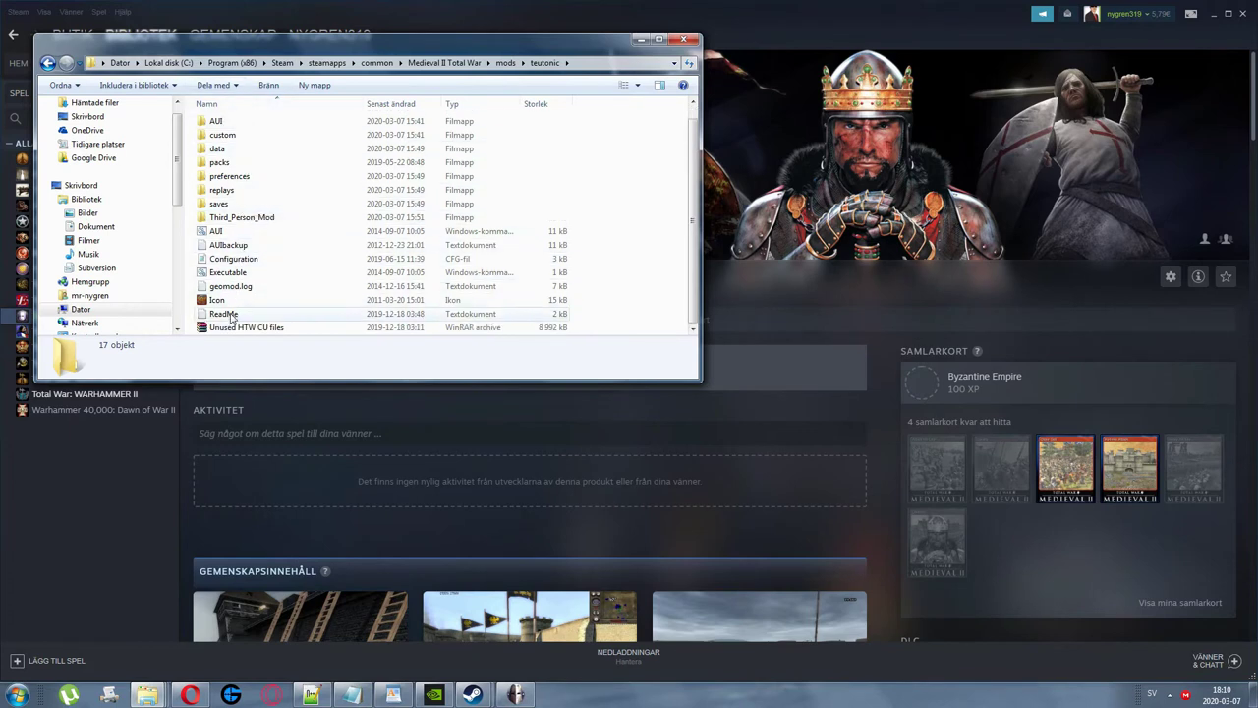
{"action": "scroll", "coordinate": [232, 275], "scroll_direction": "up", "scroll_amount": 1}
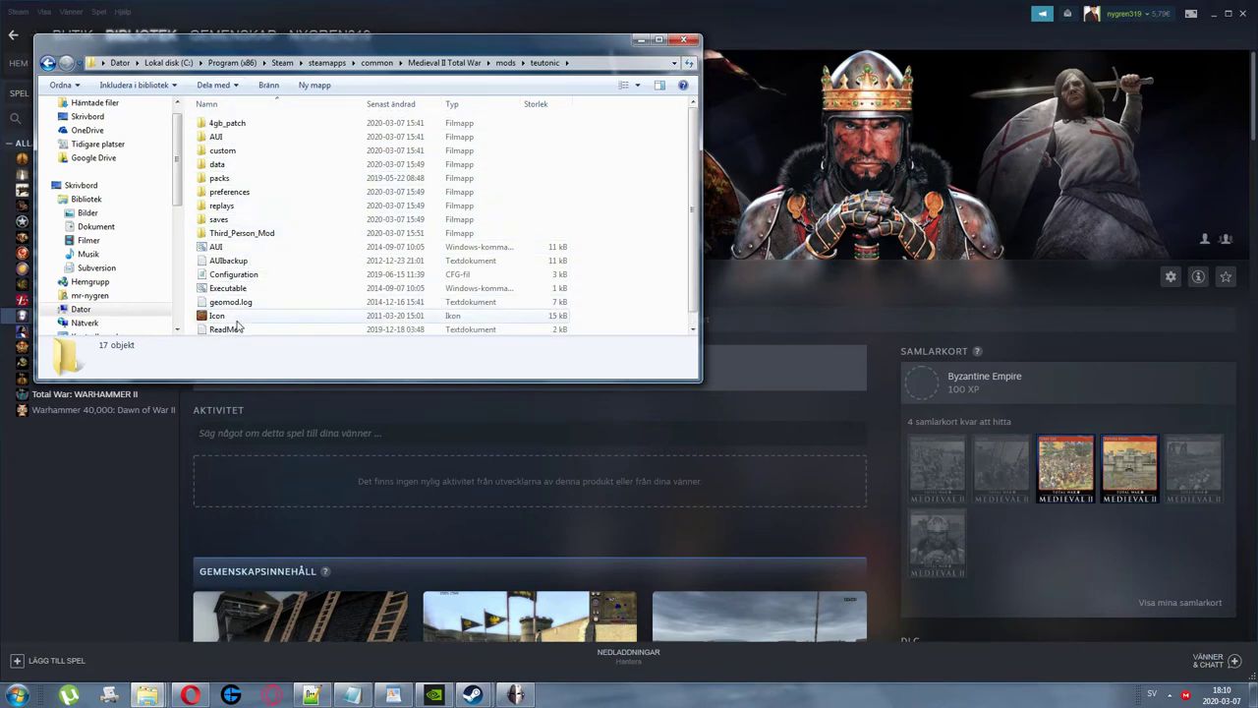
{"action": "scroll", "coordinate": [236, 325], "scroll_direction": "down", "scroll_amount": 1}
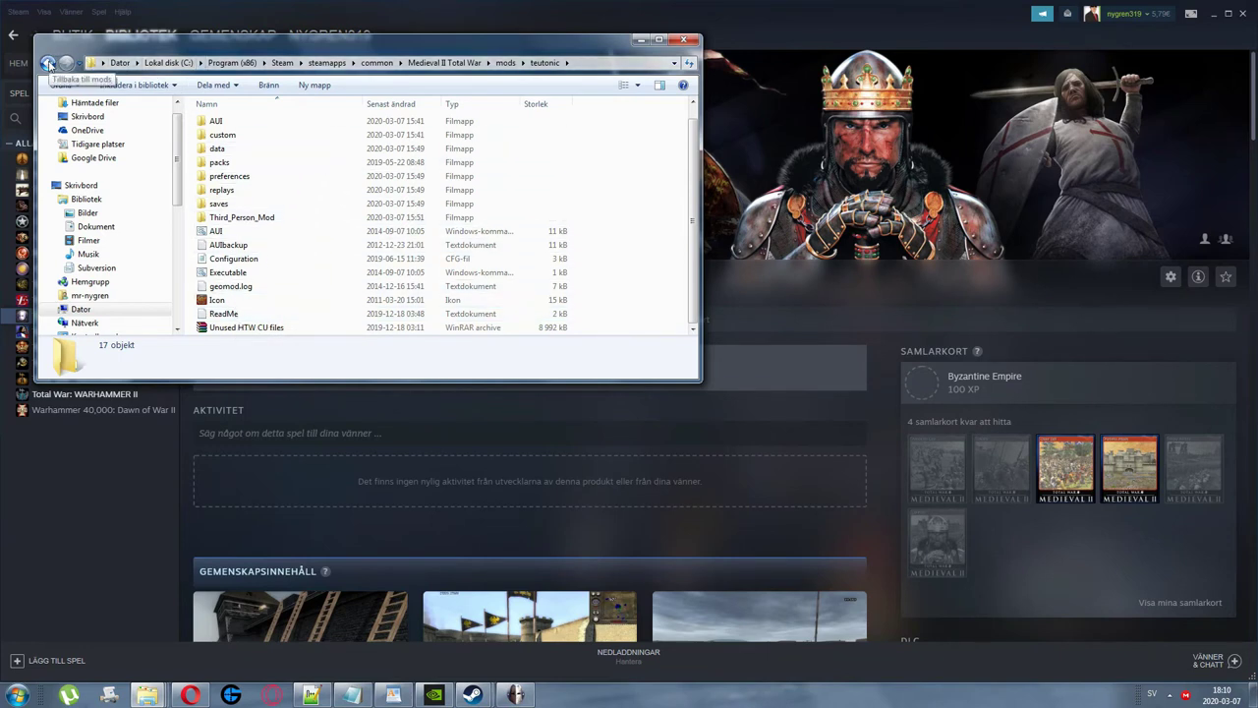
{"action": "left_click", "coordinate": [47, 63]}
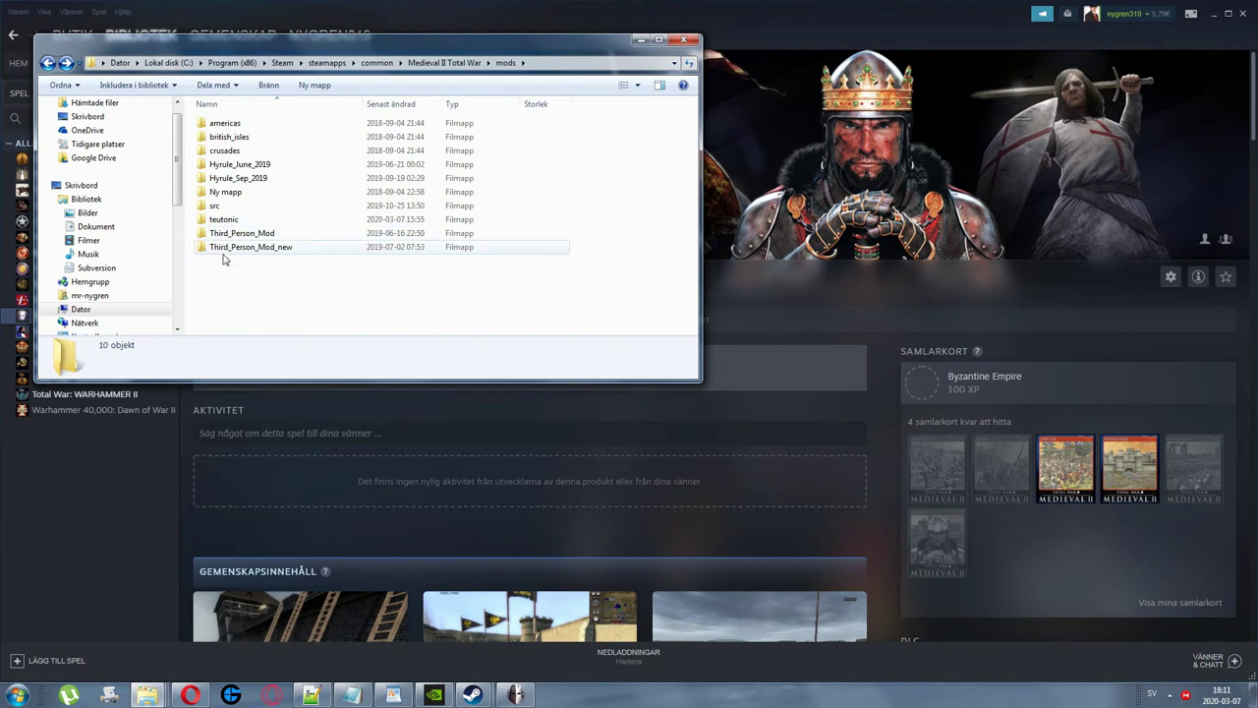
Reopen the teutonic folder and examine its complete contents, from 4gb_patch to Unused HTW CU files.
{"action": "mouse_move", "coordinate": [226, 225]}
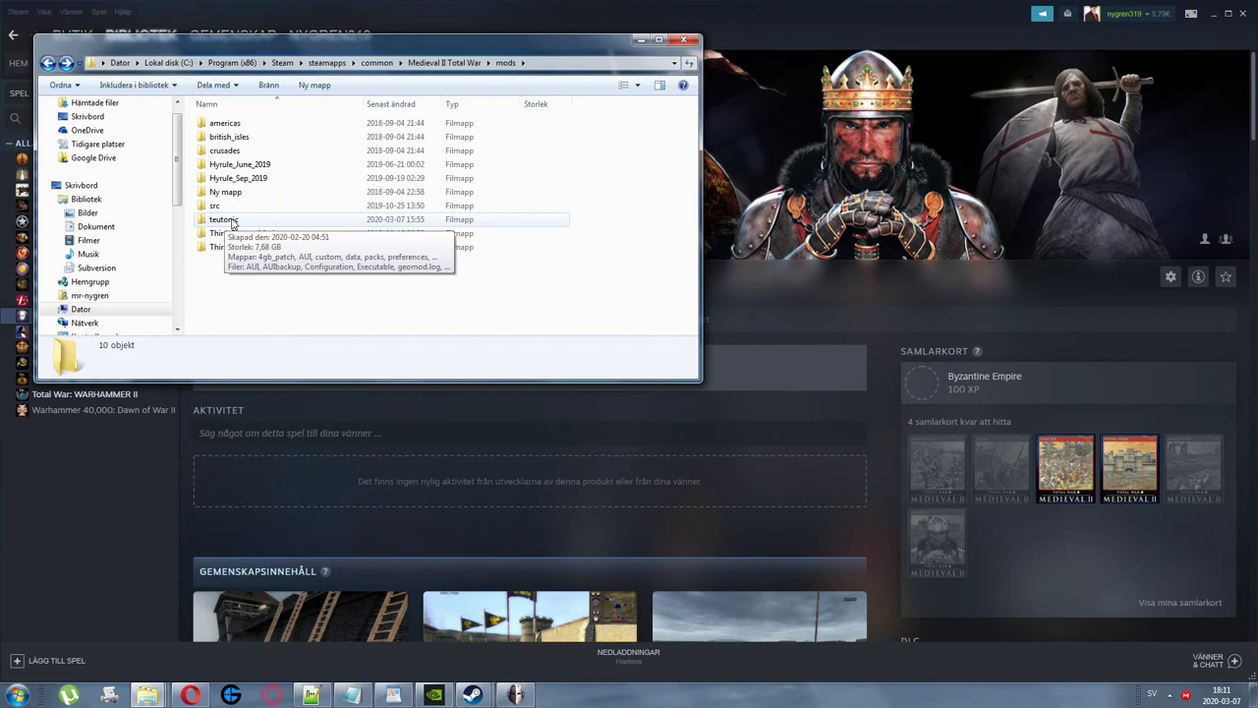
{"action": "double_click", "coordinate": [233, 220]}
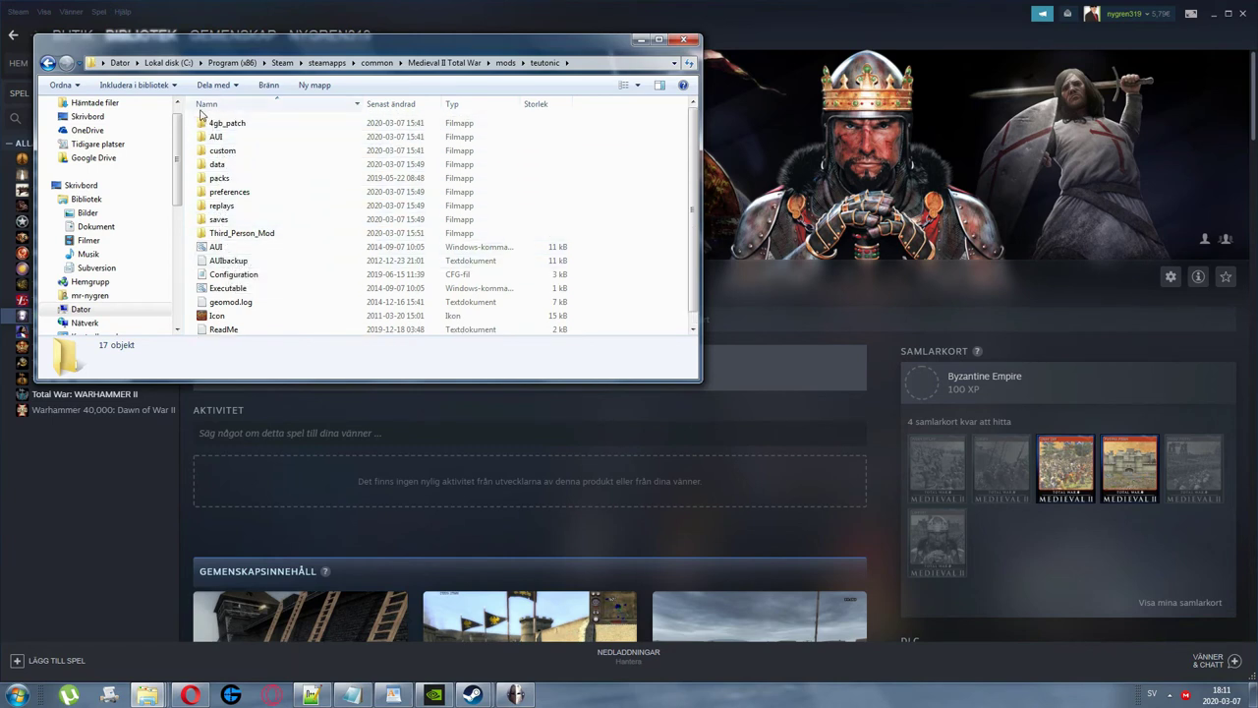
{"action": "scroll", "coordinate": [241, 275], "scroll_direction": "down", "scroll_amount": 1}
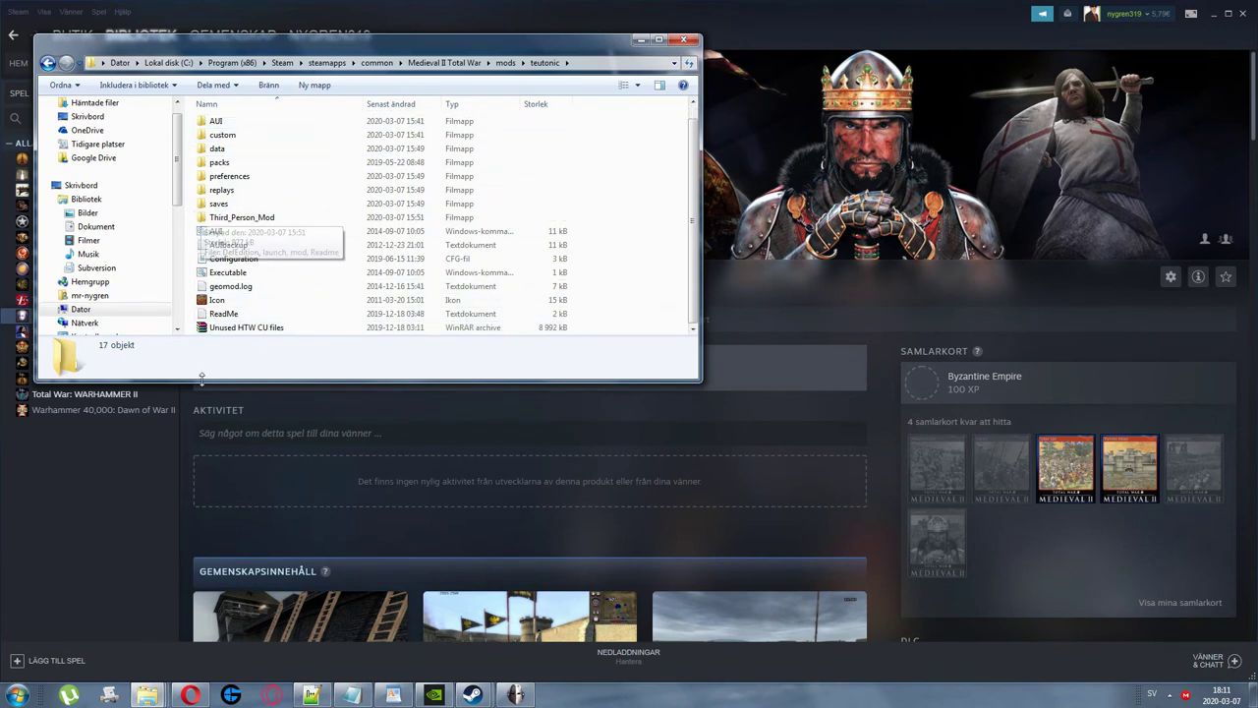
{"action": "scroll", "coordinate": [224, 150], "scroll_direction": "up", "scroll_amount": 1}
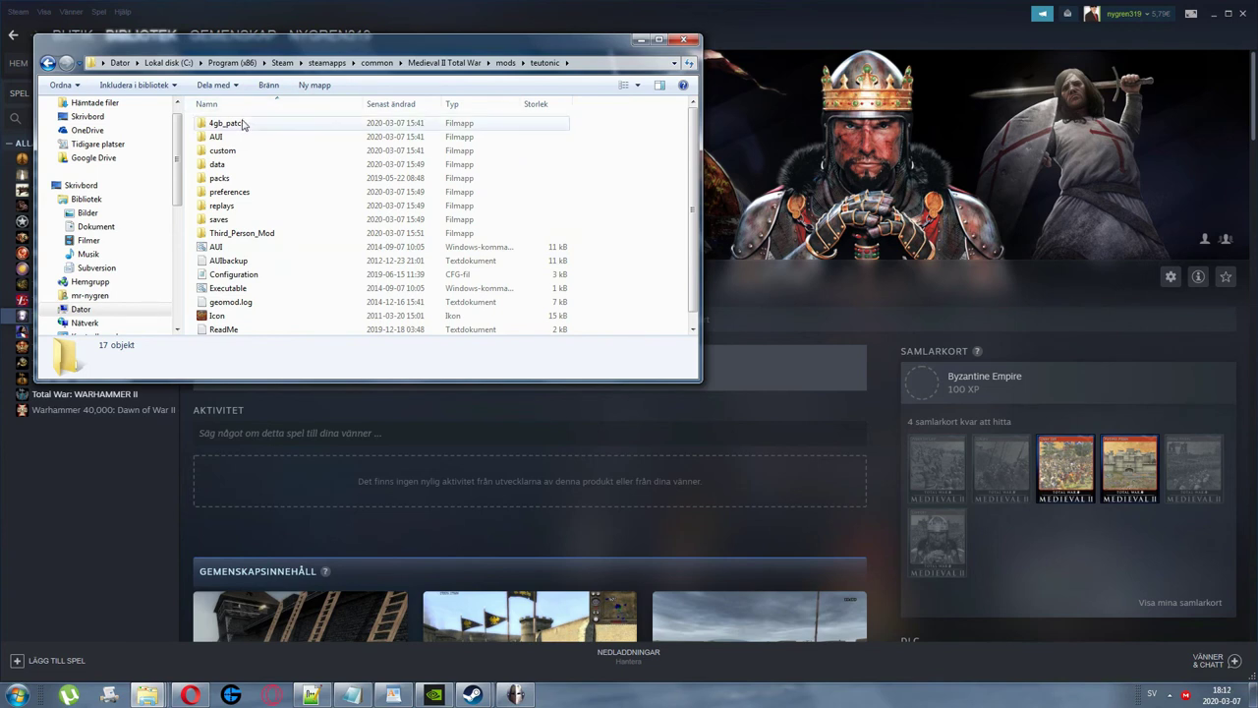
{"action": "scroll", "coordinate": [275, 168], "scroll_direction": "down", "scroll_amount": 1}
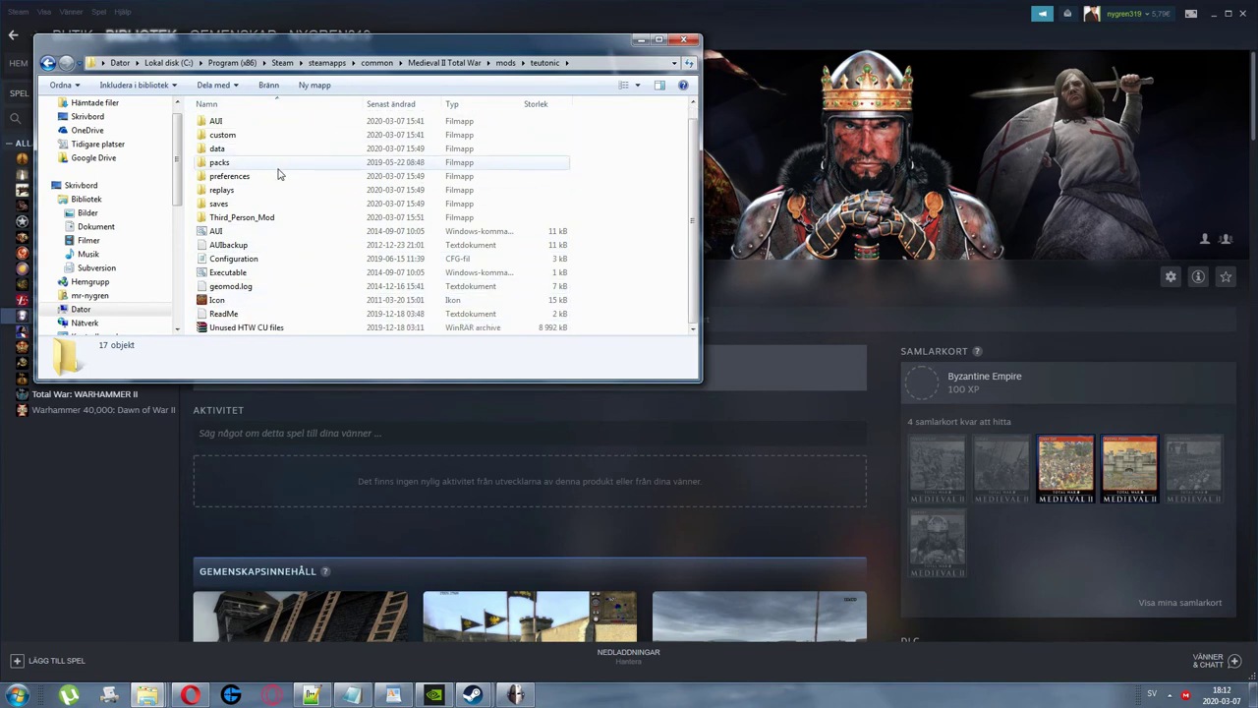
{"action": "scroll", "coordinate": [278, 174], "scroll_direction": "up", "scroll_amount": 1}
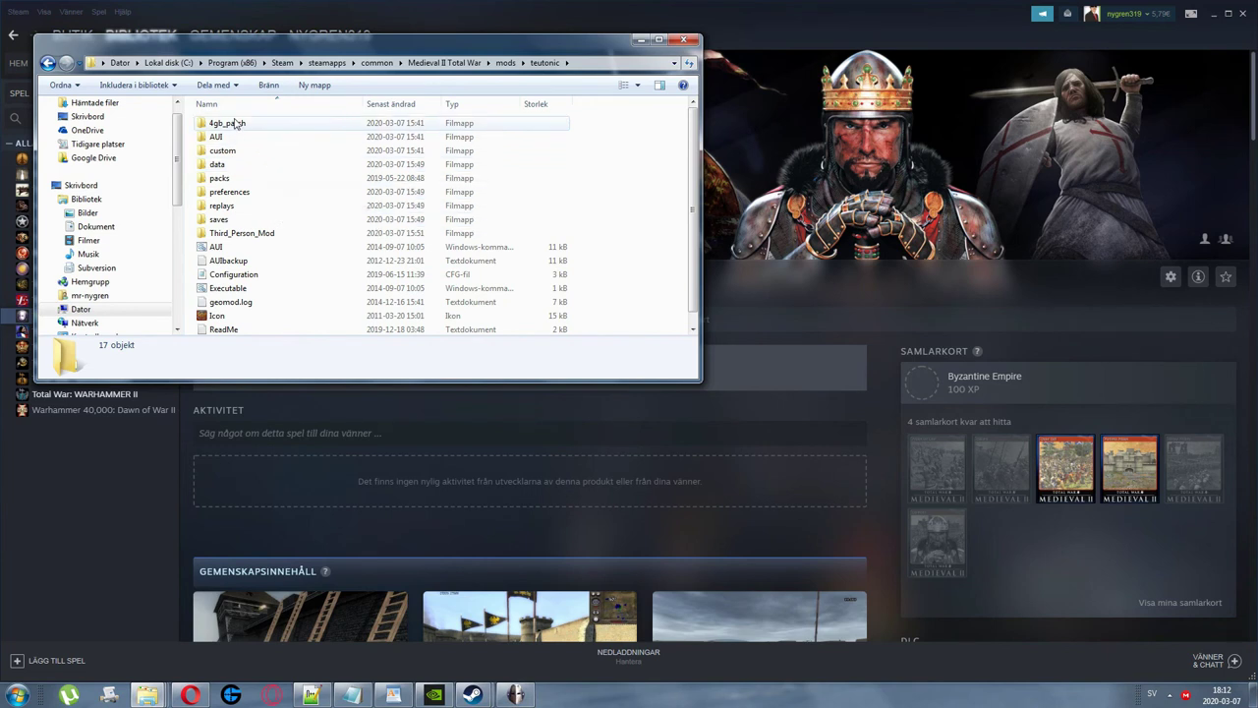
{"action": "scroll", "coordinate": [225, 308], "scroll_direction": "down", "scroll_amount": 1}
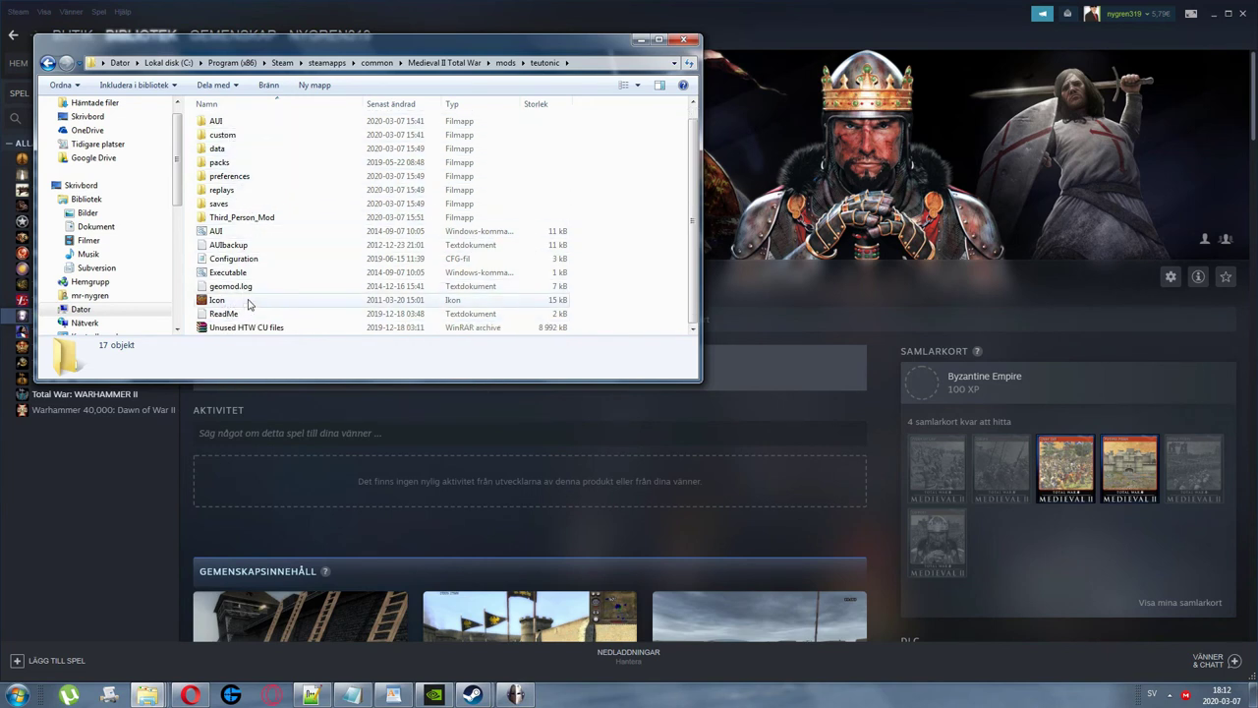
Look at the contents of the crusades folder inside mods, and return to the mods folder.
{"action": "left_click", "coordinate": [503, 63]}
{"action": "double_click", "coordinate": [234, 153]}
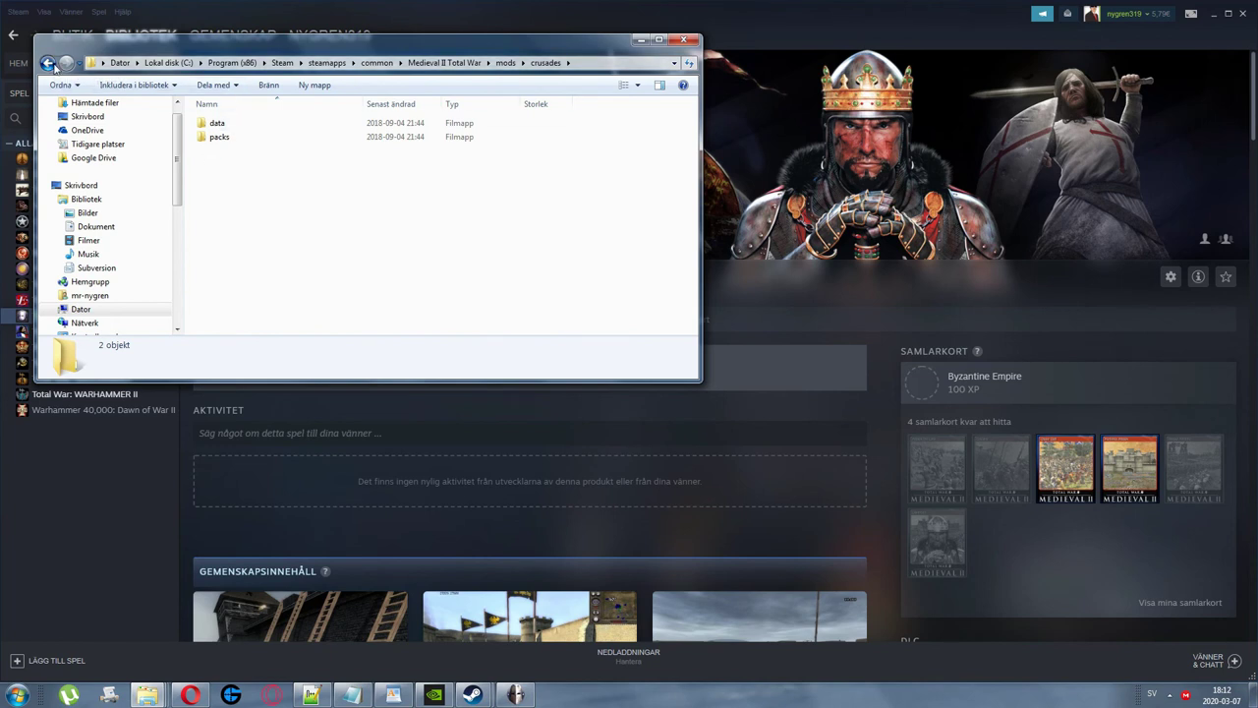
{"action": "left_click", "coordinate": [54, 65]}
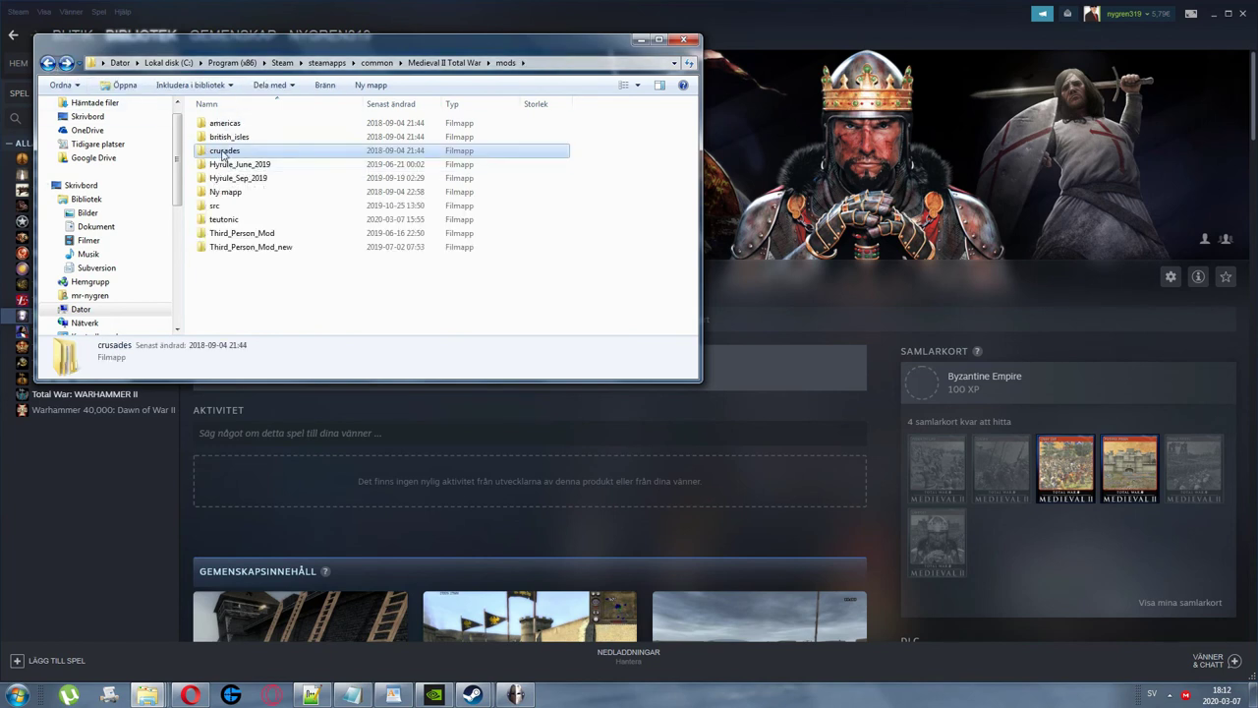
Check the teutonic folder's file list once more and switch back to the Steam library.
{"action": "double_click", "coordinate": [234, 221]}
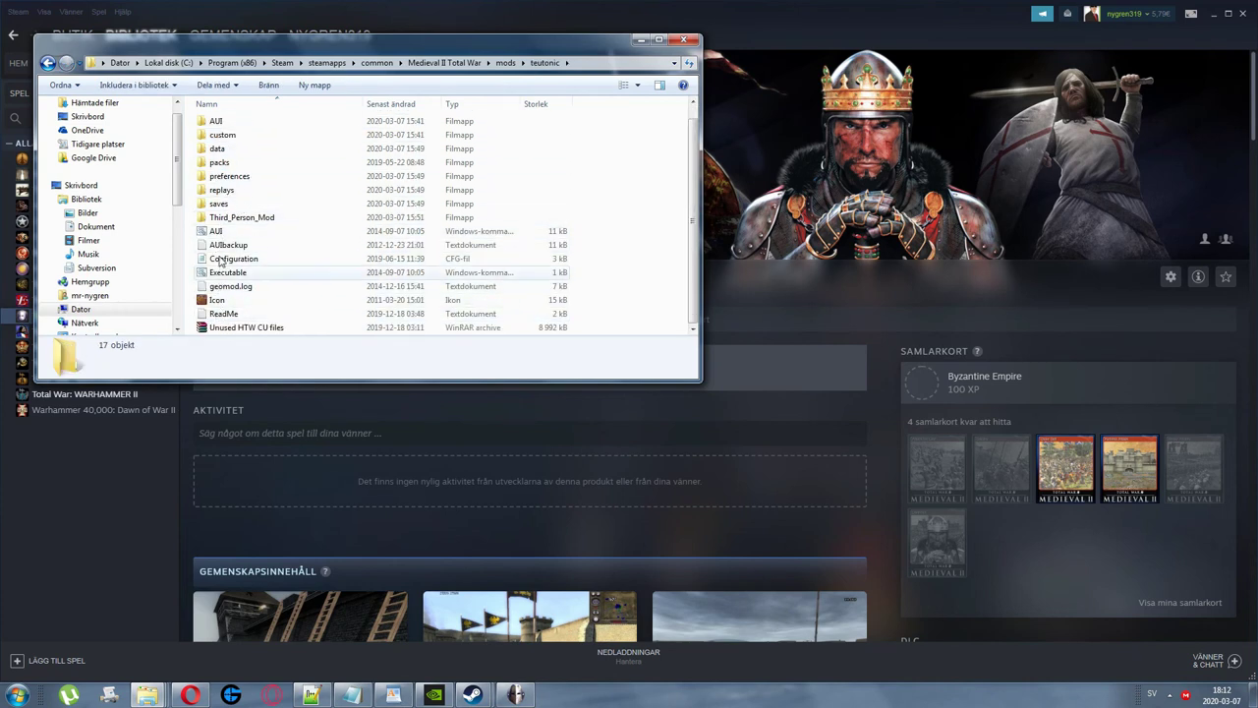
{"action": "left_click", "coordinate": [47, 62]}
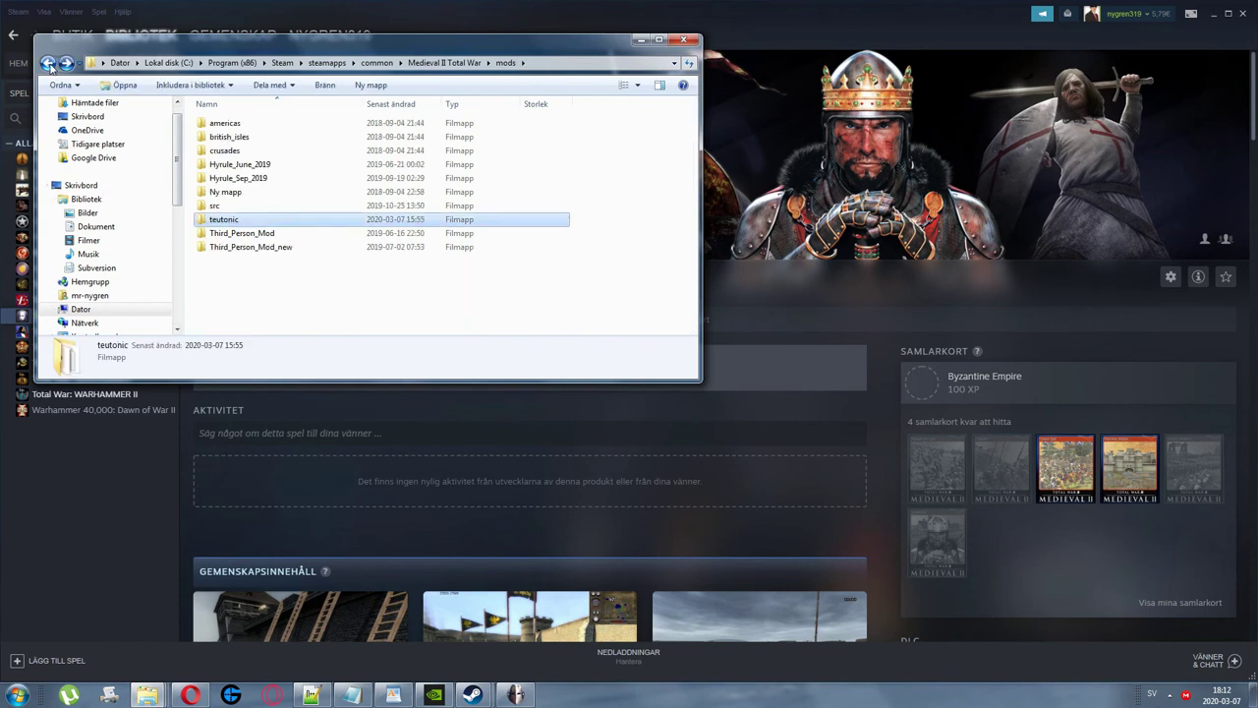
{"action": "double_click", "coordinate": [232, 221]}
{"action": "scroll", "coordinate": [217, 232], "scroll_direction": "down", "scroll_amount": 1}
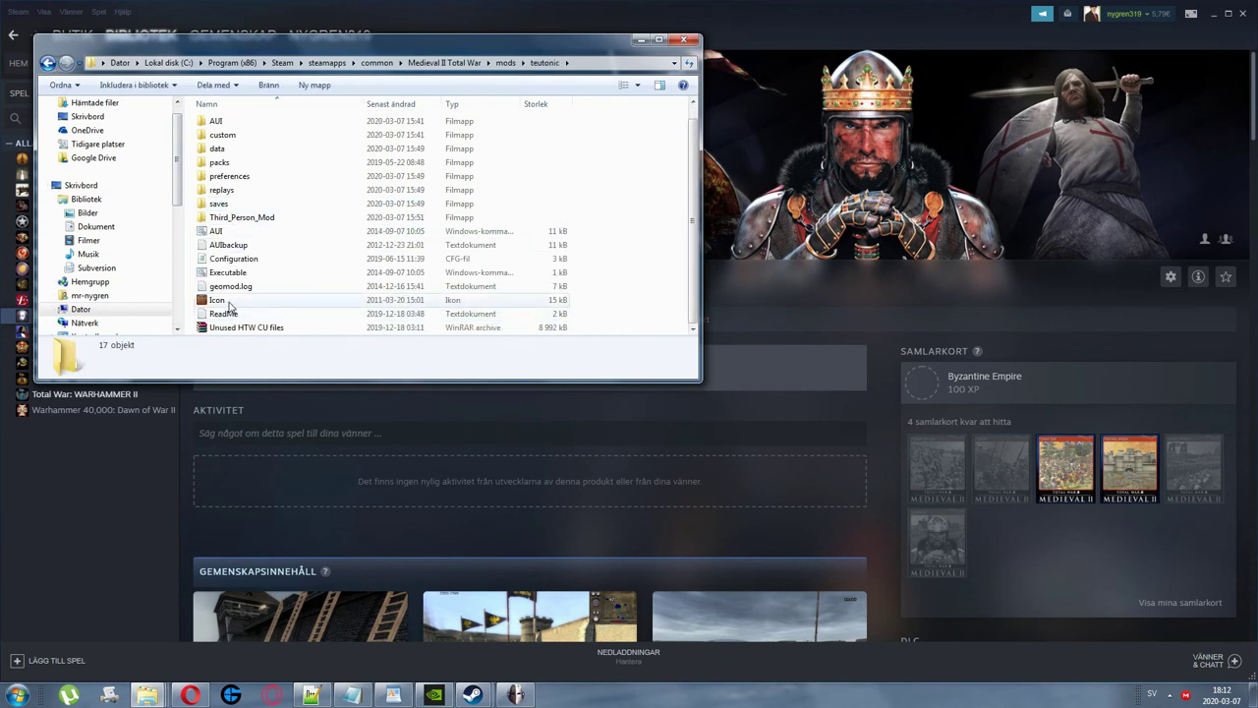
{"action": "left_click", "coordinate": [151, 466]}
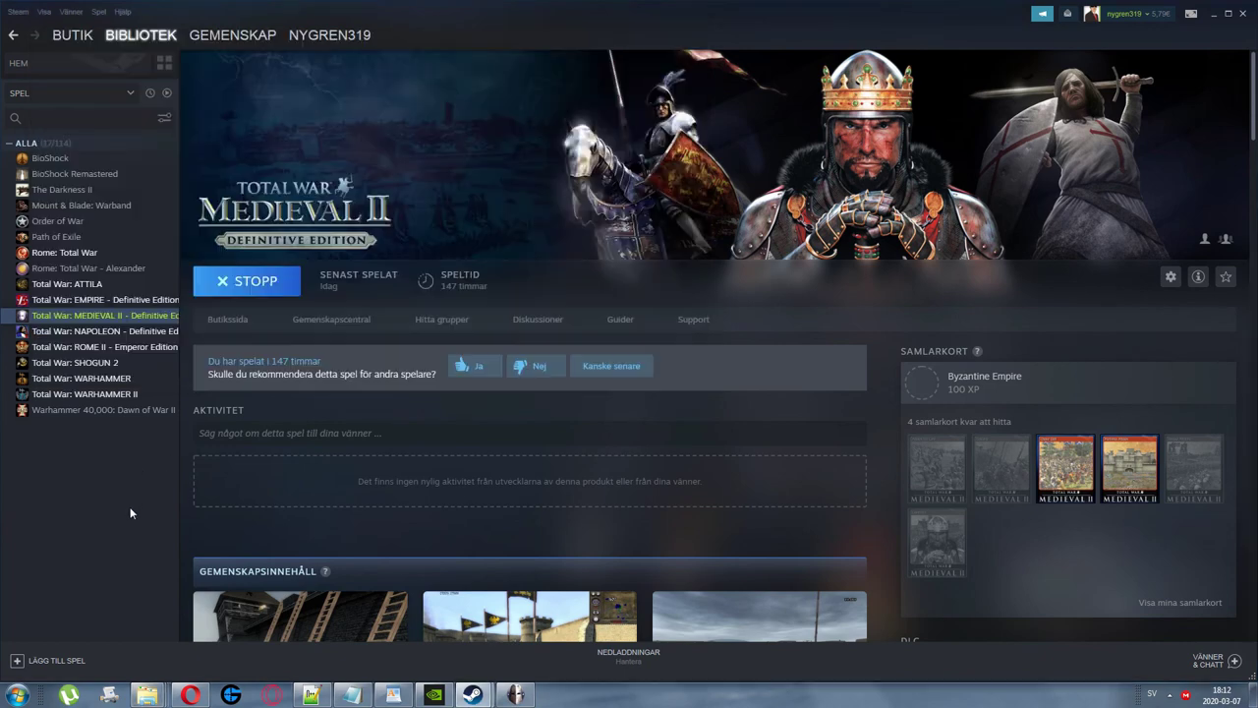